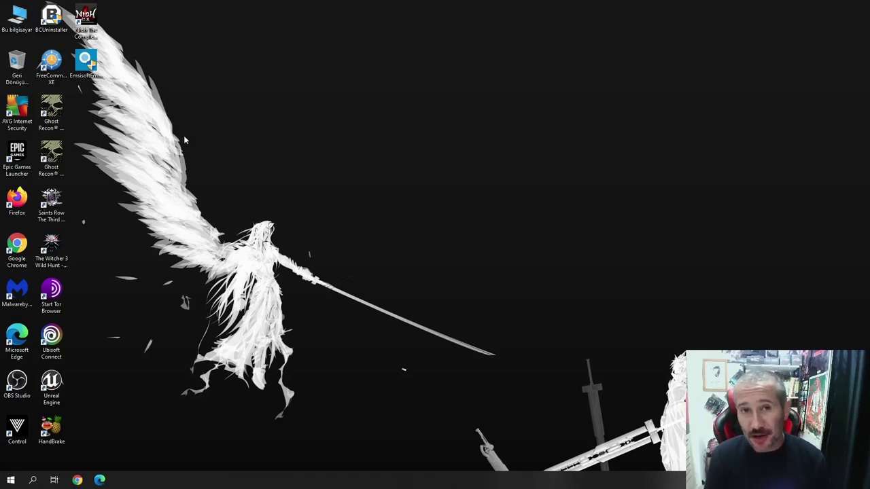
# - Run the Emsisoft Emergency Kit installer from the desktop and install it to the W10-UEFI-08 (I:) drive
pyautogui.doubleClick(85, 64)
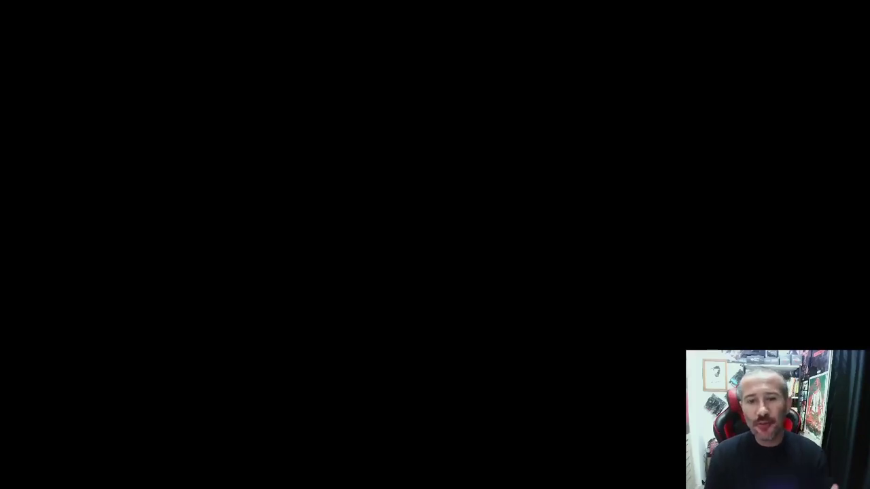
pyautogui.click(398, 329)
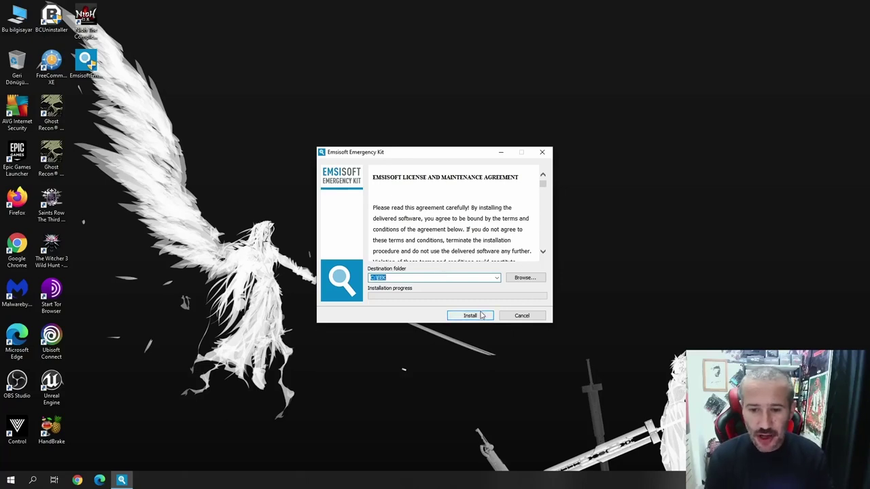
pyautogui.click(516, 278)
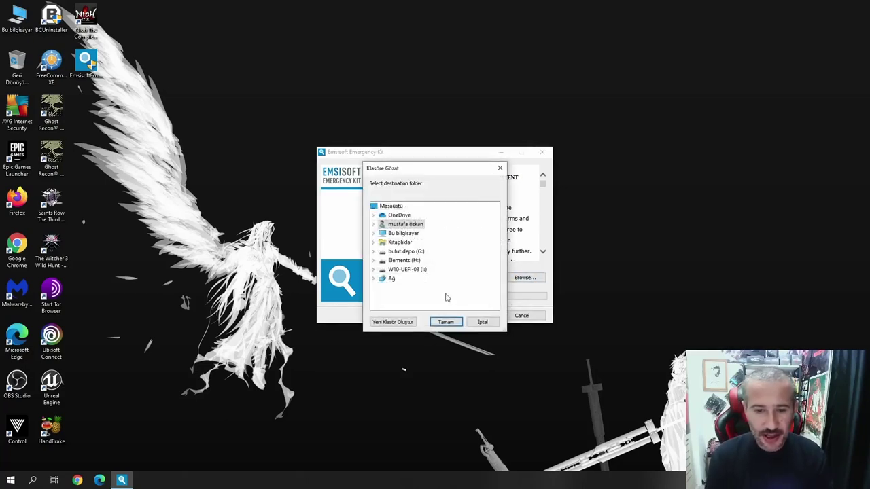
pyautogui.click(406, 269)
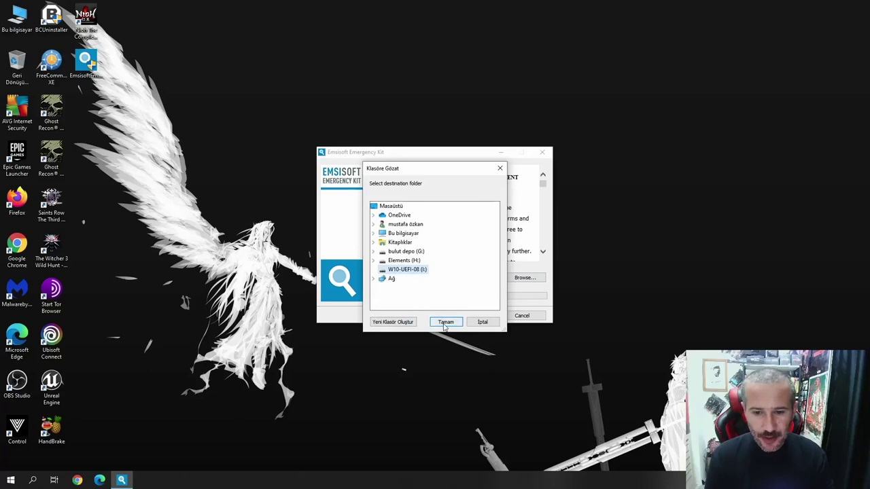
pyautogui.click(443, 322)
pyautogui.click(468, 317)
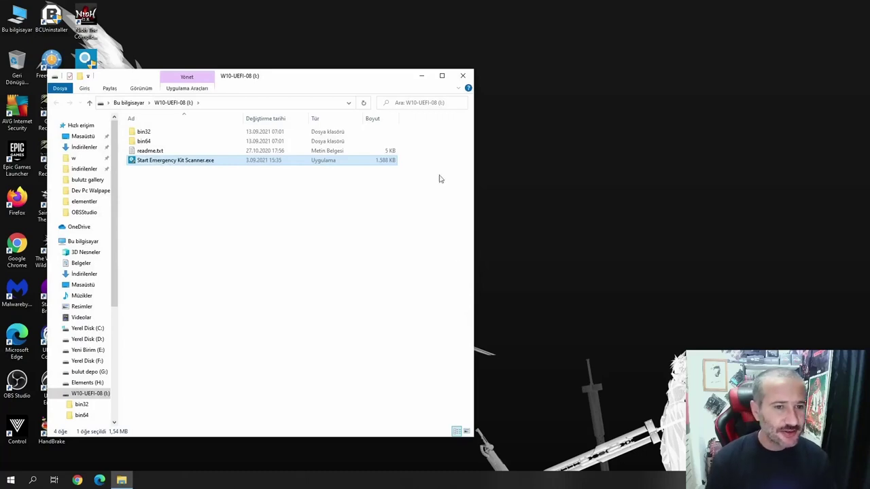
# - Create a new folder on the W10-UEFI-08 (I:) drive and delete it permanently
pyautogui.moveTo(340, 77); pyautogui.dragTo(536, 82)
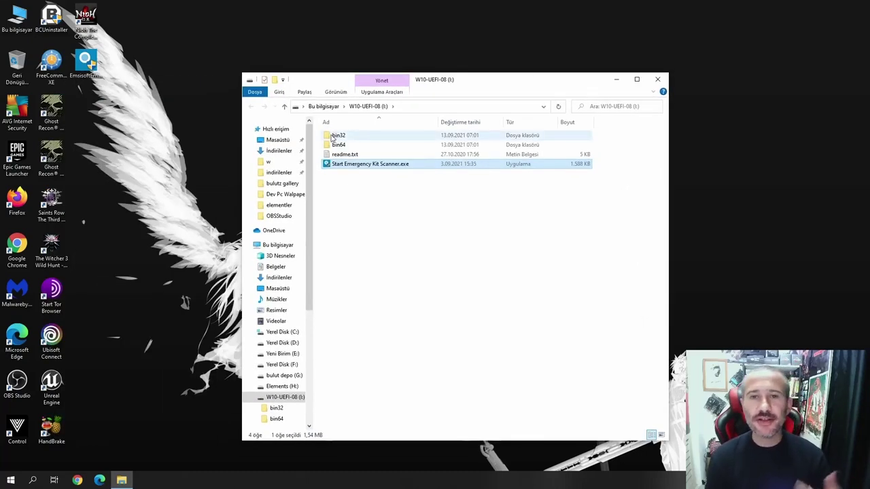
pyautogui.rightClick(344, 196)
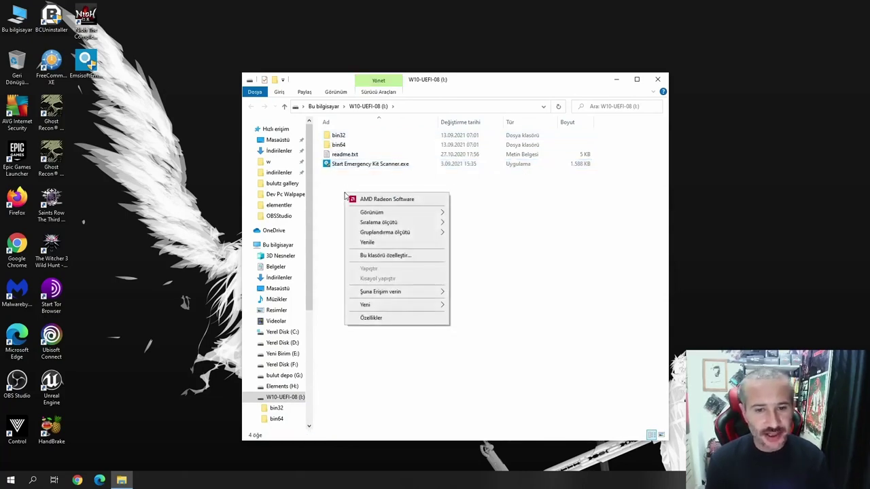
pyautogui.moveTo(438, 306)
pyautogui.click(468, 306)
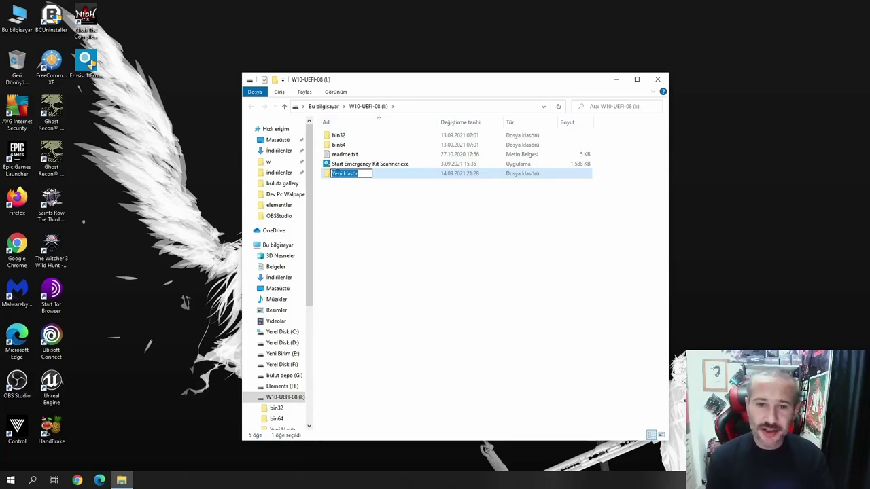
pyautogui.rightClick(328, 178)
pyautogui.click(353, 373)
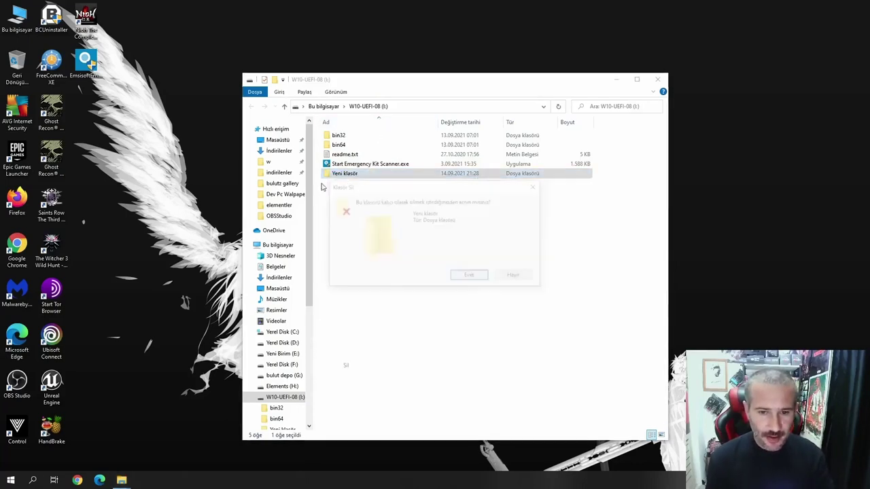
pyautogui.click(479, 278)
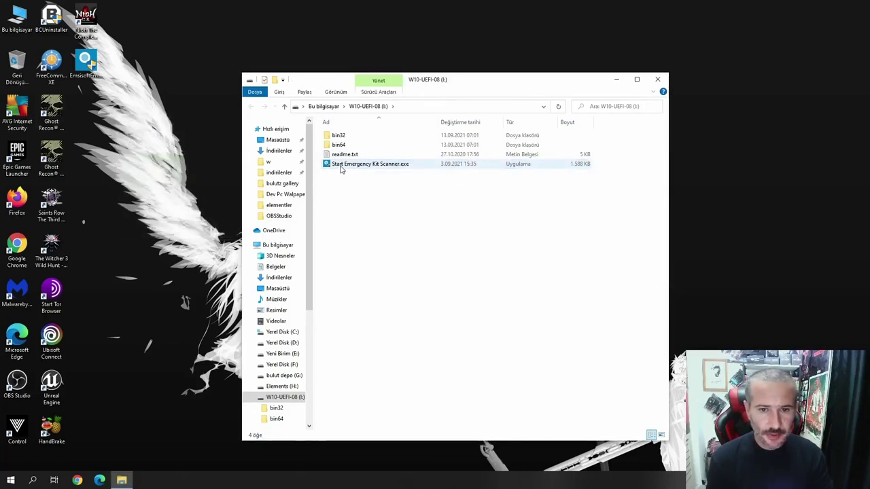
# - Launch Start Emergency Kit Scanner.exe from the W10-UEFI-08 (I:) drive and accept the end-user license agreement
pyautogui.doubleClick(341, 166)
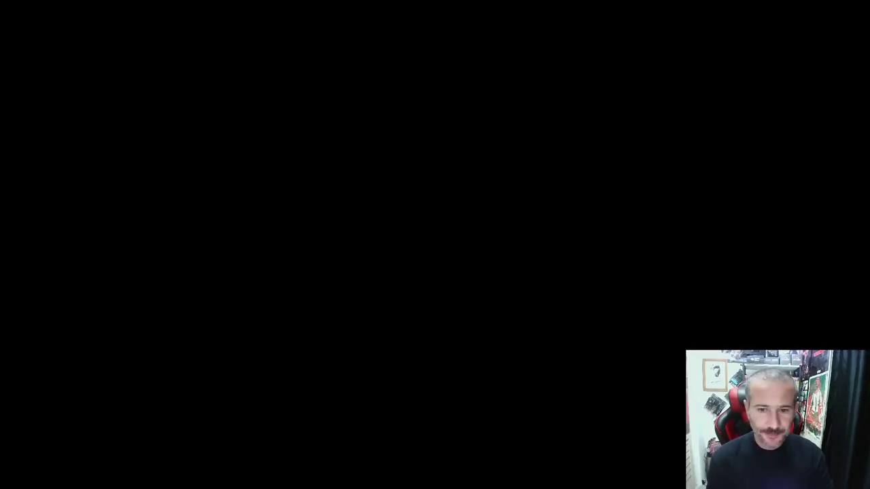
pyautogui.click(400, 326)
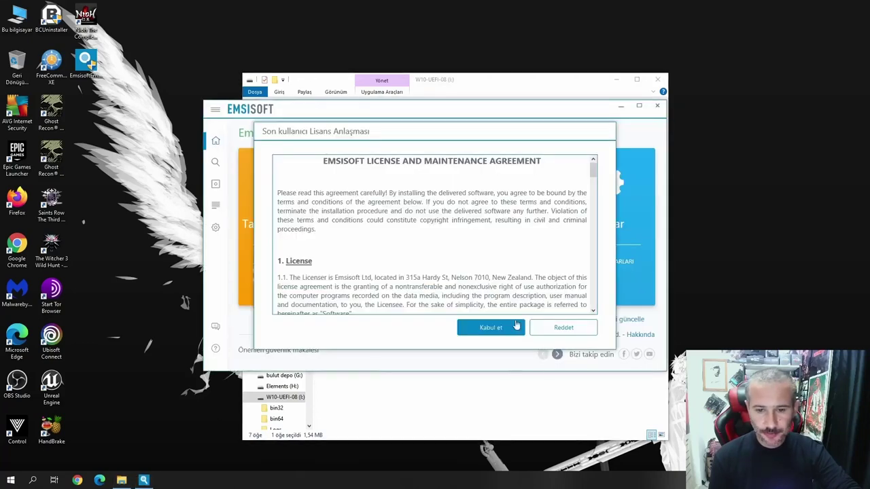
pyautogui.scroll(-2, 479, 316)
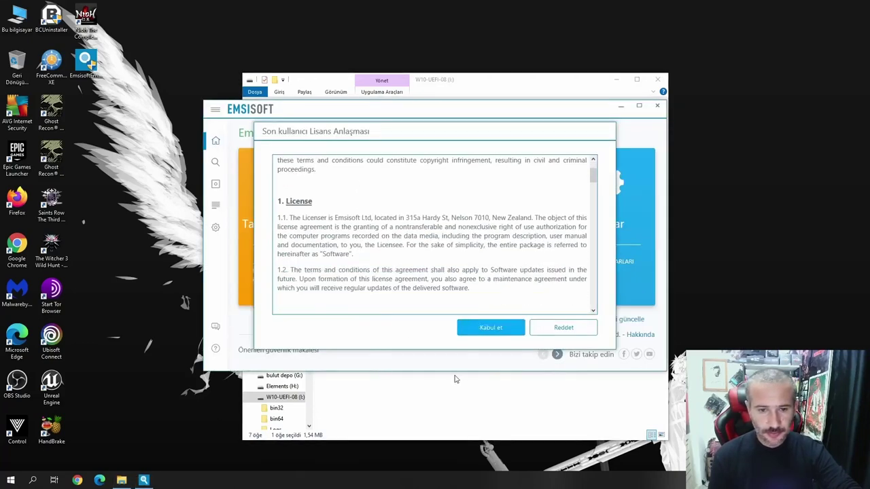
pyautogui.press('Return')
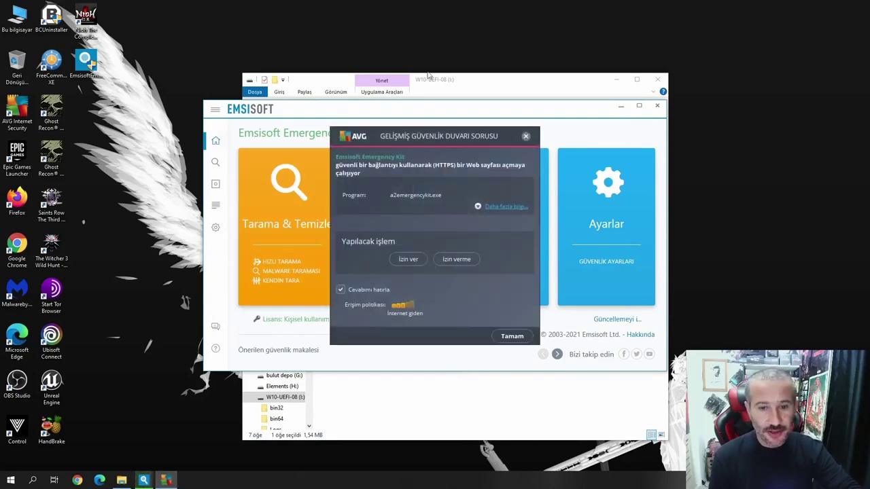
# - Allow a2emergencykit.exe to connect to the internet in the AVG firewall and reposition the Emsisoft window
pyautogui.click(402, 261)
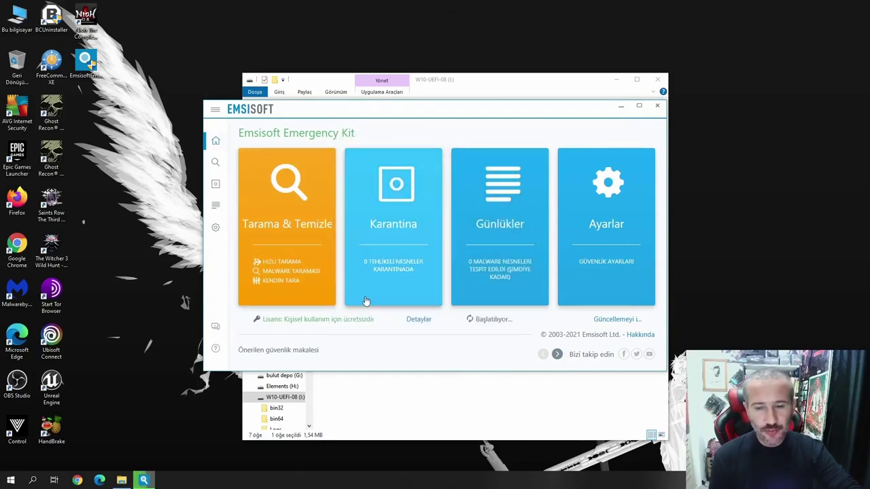
pyautogui.moveTo(375, 110); pyautogui.dragTo(406, 128)
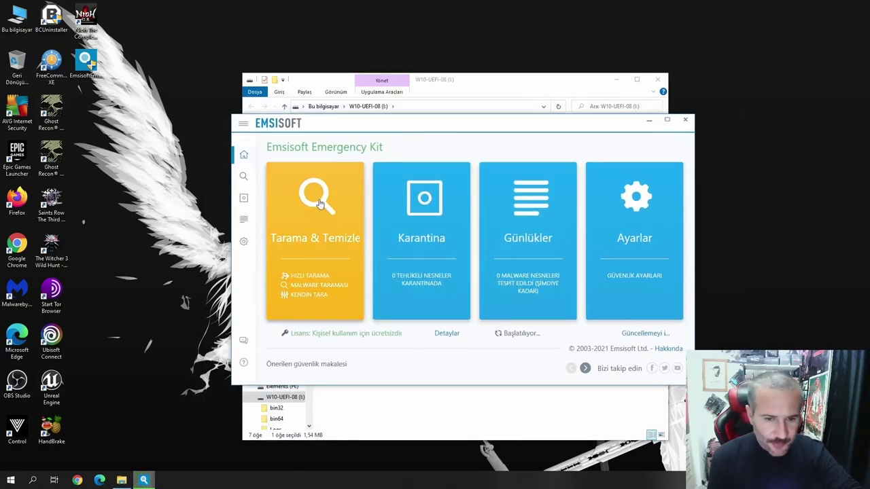
# - Open the custom scan (Kendin Tara) and examine its list of drives, scan objects and scan settings
pyautogui.click(244, 178)
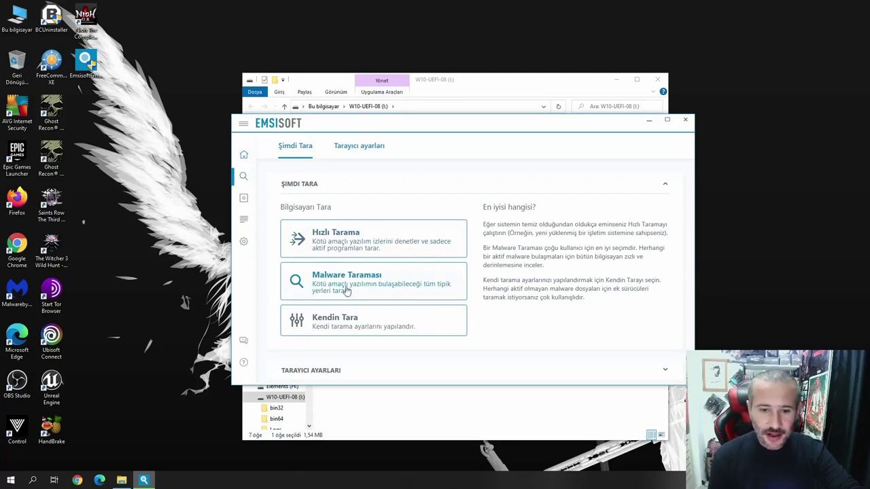
pyautogui.click(347, 329)
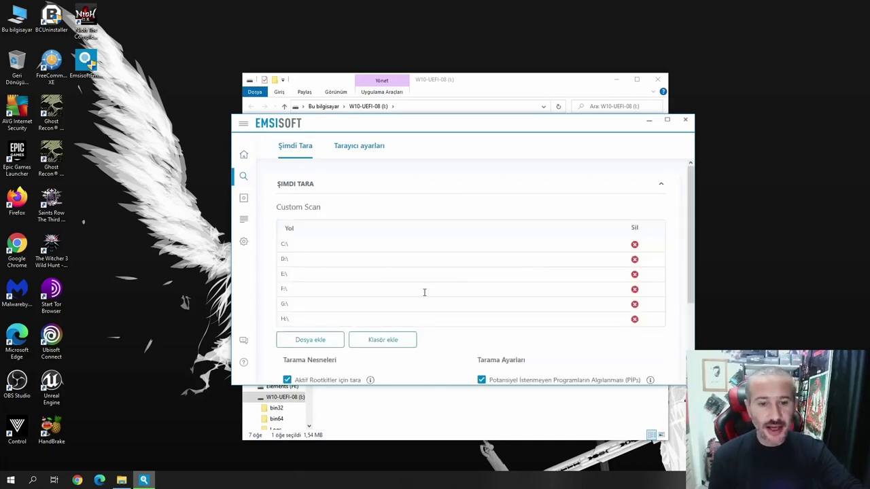
pyautogui.scroll(-3, 424, 292)
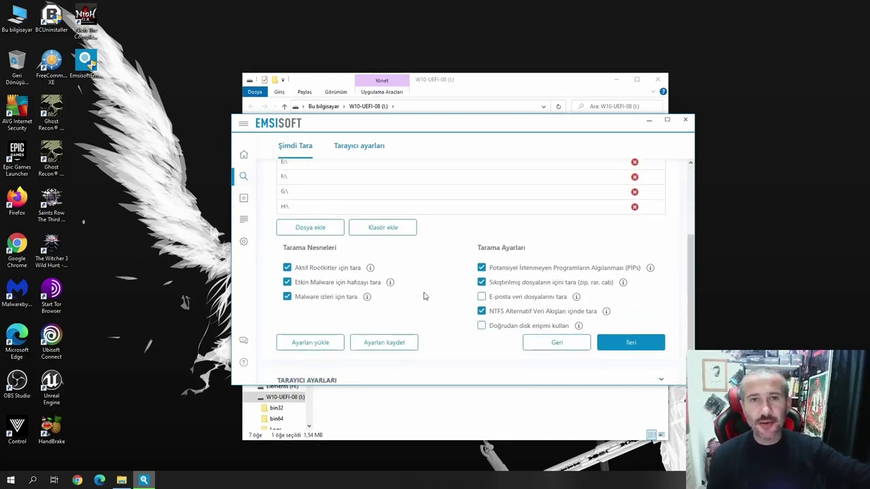
pyautogui.scroll(-1, 424, 296)
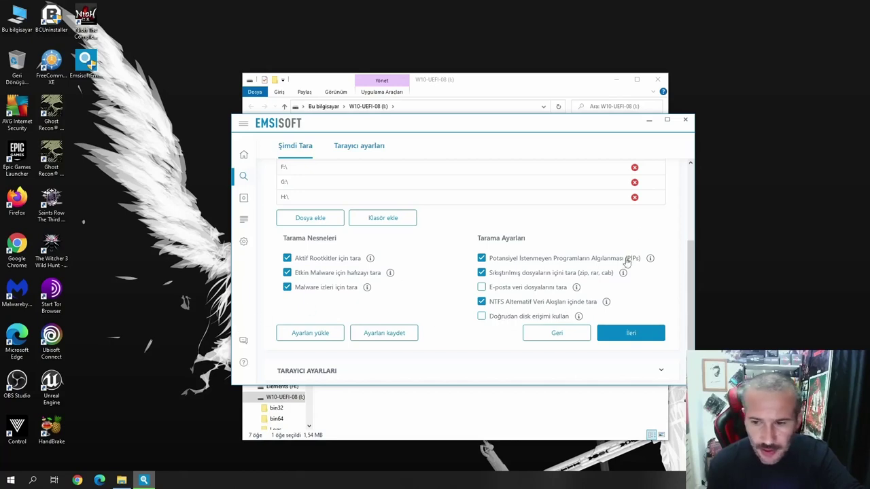
pyautogui.moveTo(577, 290)
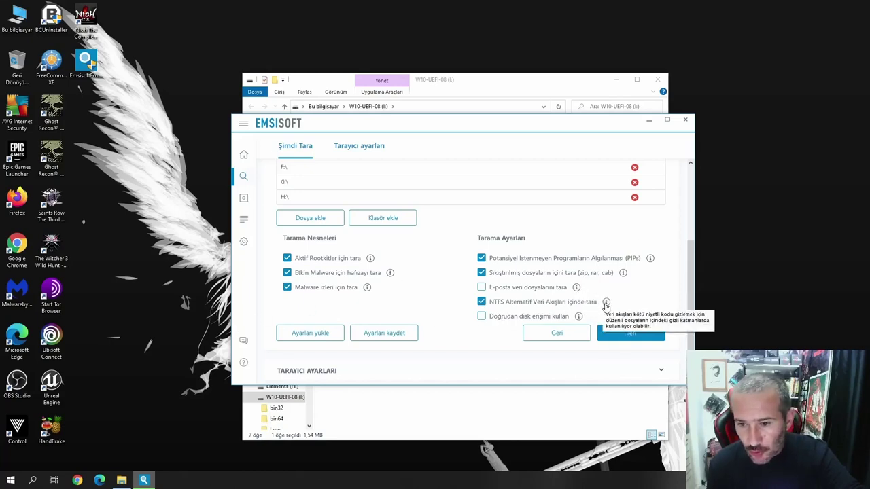
pyautogui.moveTo(624, 275)
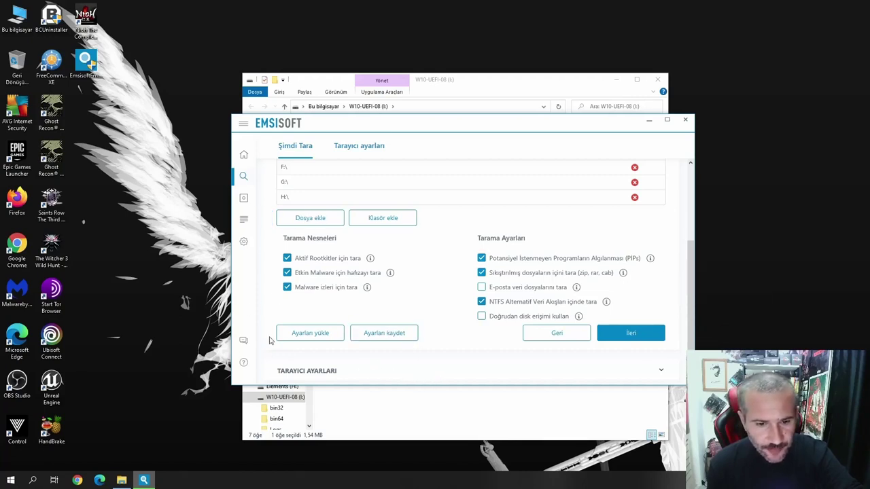
pyautogui.scroll(5, 275, 258)
pyautogui.scroll(-5, 279, 255)
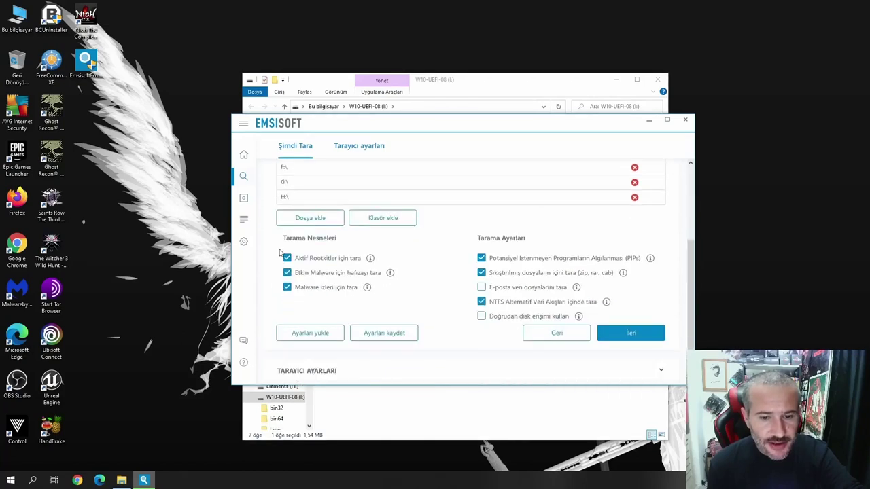
# - Try to load custom scan settings from the Scansets folder on the I: drive
pyautogui.click(301, 333)
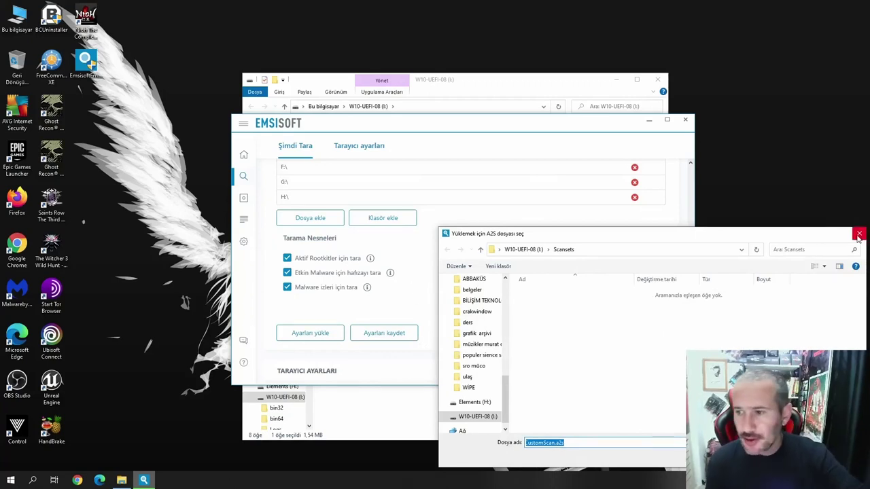
pyautogui.press('Return')
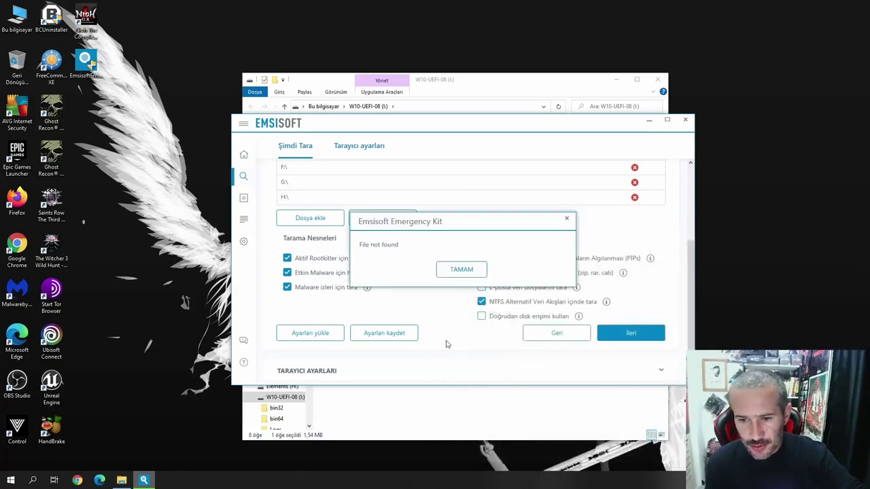
pyautogui.click(453, 273)
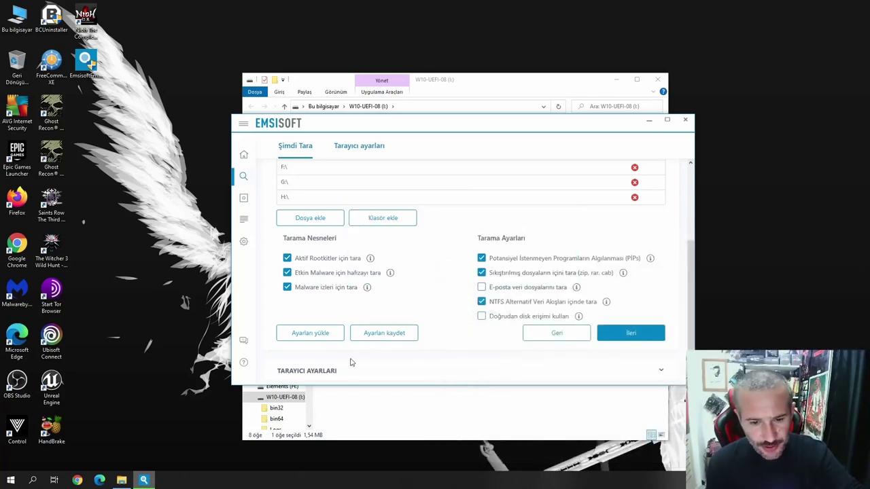
# - Save the custom scan settings as CustomScan.a2s in the Scansets folder on the I: drive
pyautogui.click(368, 333)
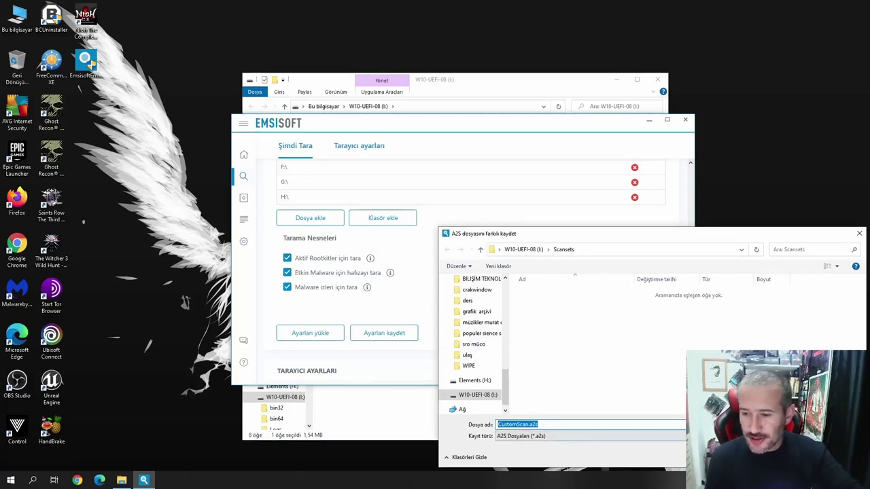
pyautogui.press('Return')
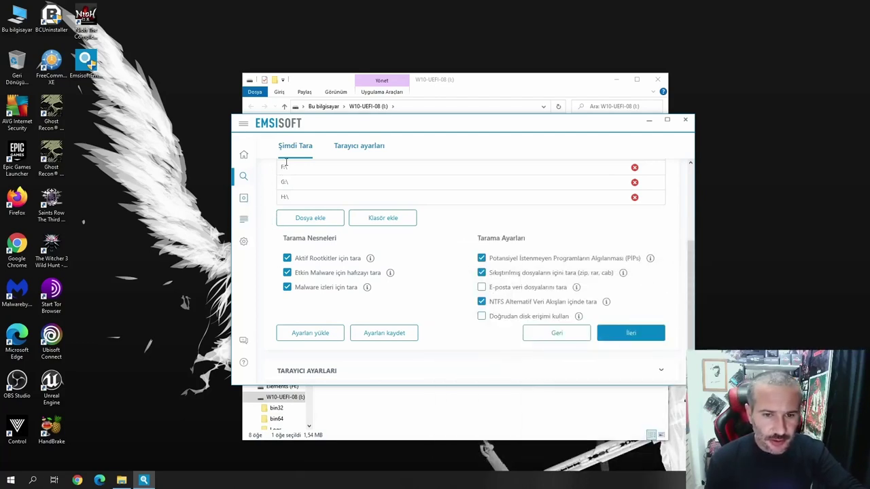
# - Look through the Karantina, Günlükler and Ayarlar pages, ending on the Günlükler log list
pyautogui.click(242, 199)
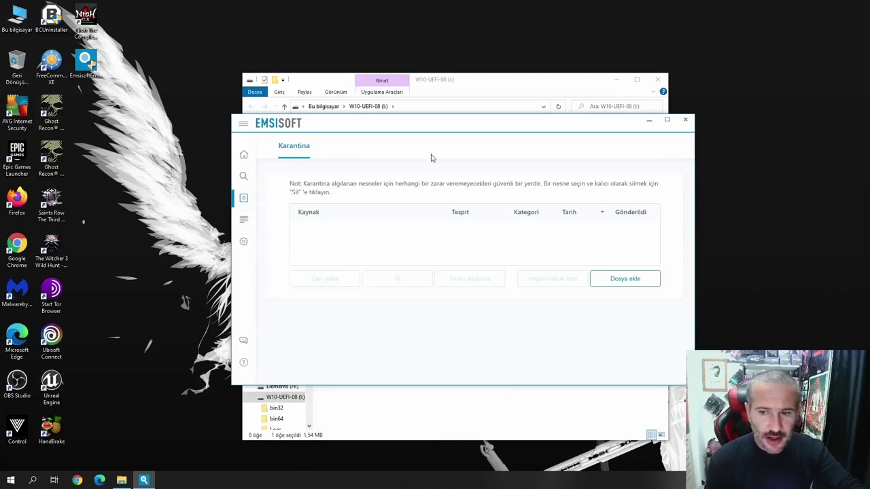
pyautogui.click(244, 220)
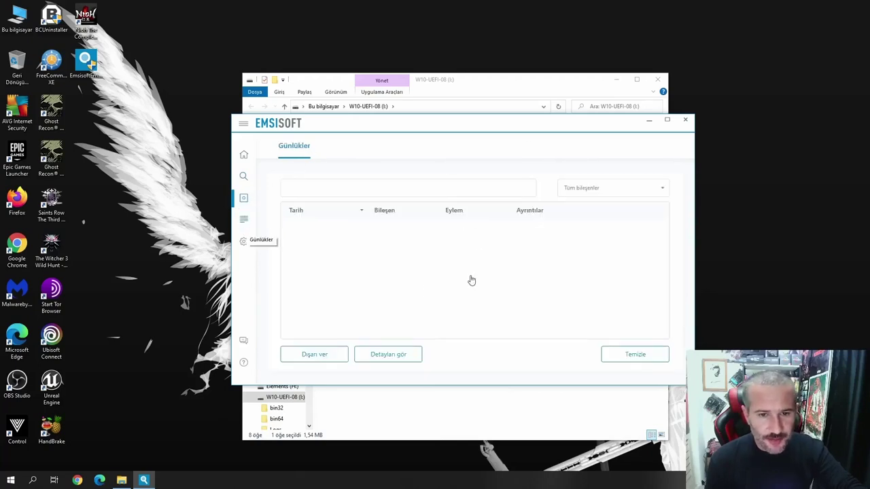
pyautogui.click(243, 243)
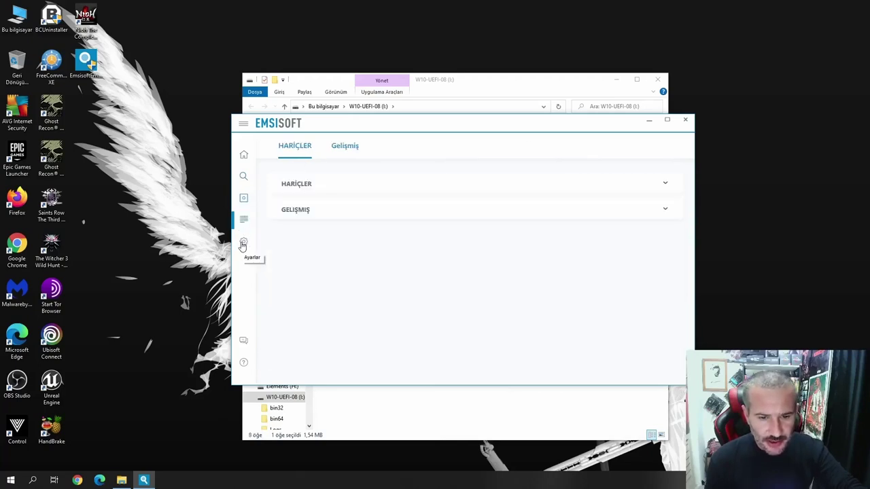
pyautogui.click(245, 221)
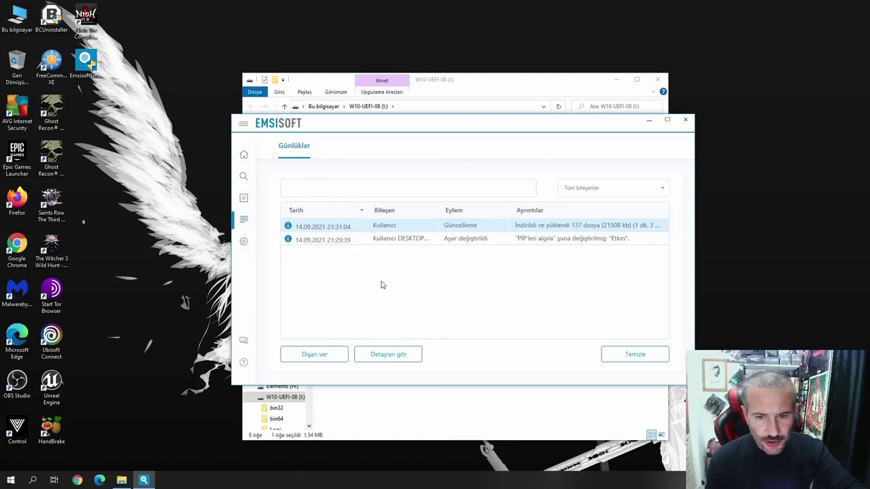
# - Check the log export dialog without saving, and view the details of the Güncelleme log entry
pyautogui.click(322, 358)
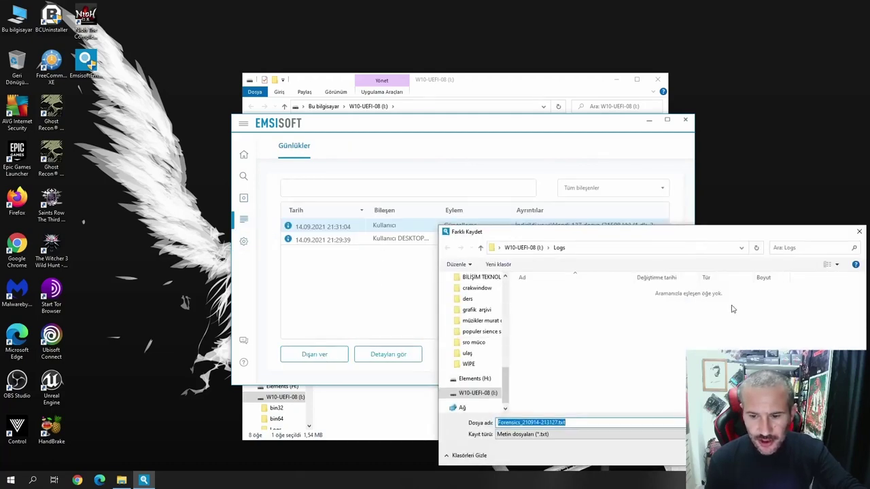
pyautogui.click(859, 232)
pyautogui.click(396, 240)
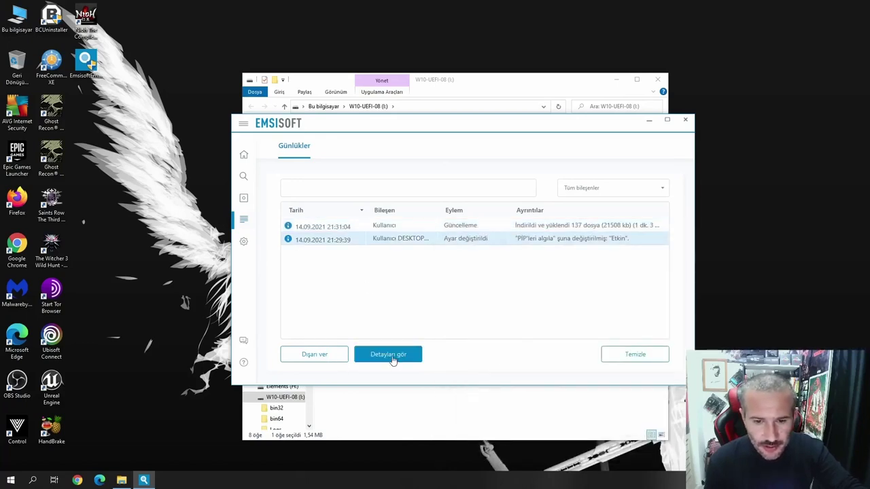
pyautogui.click(299, 227)
pyautogui.click(392, 358)
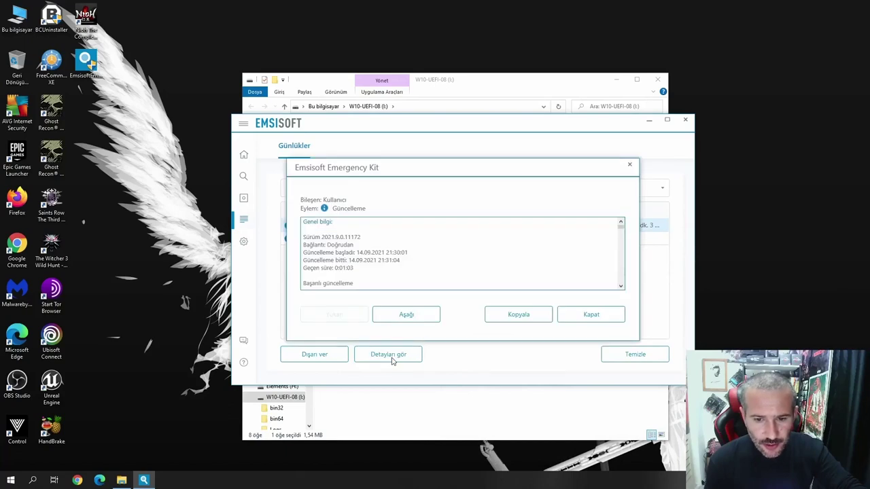
# - Read through the list of updated signature files in the Güncelleme log details, and close the details
pyautogui.scroll(-10, 376, 254)
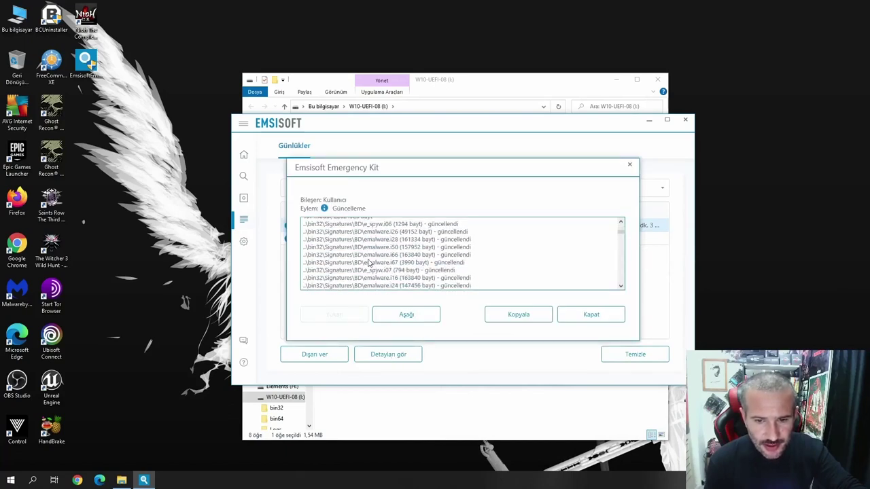
pyautogui.scroll(-10, 368, 263)
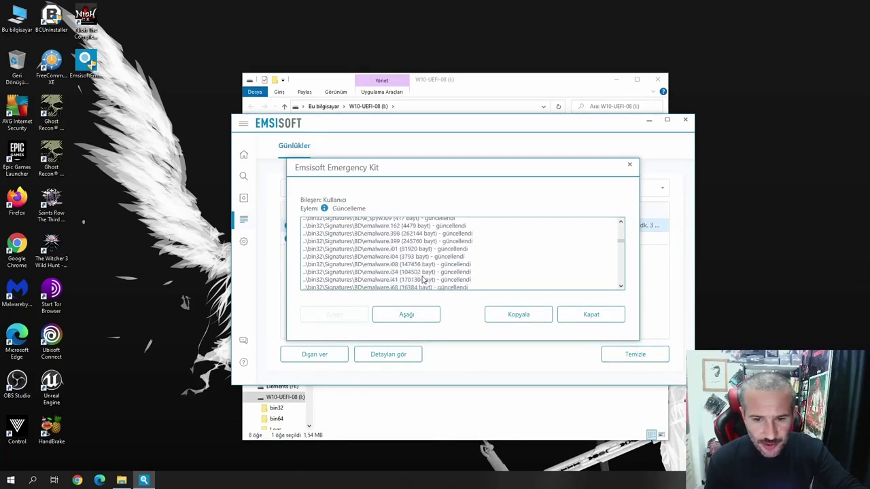
pyautogui.scroll(-5, 421, 281)
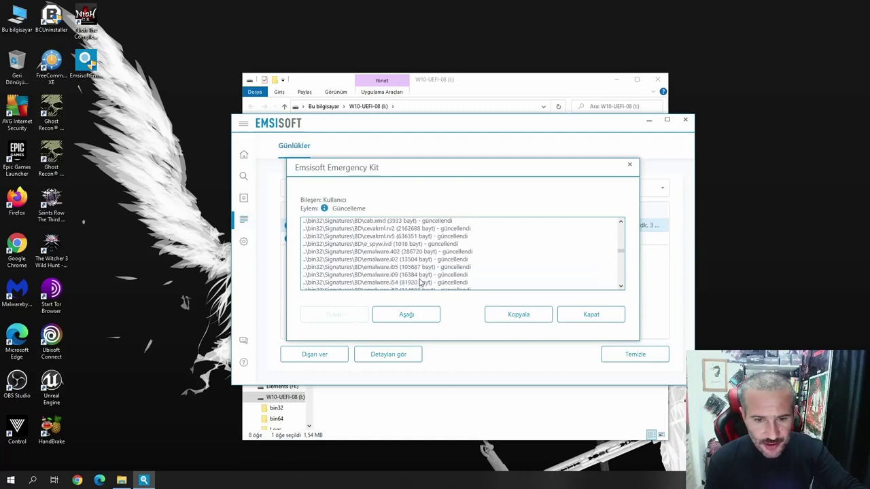
pyautogui.click(588, 315)
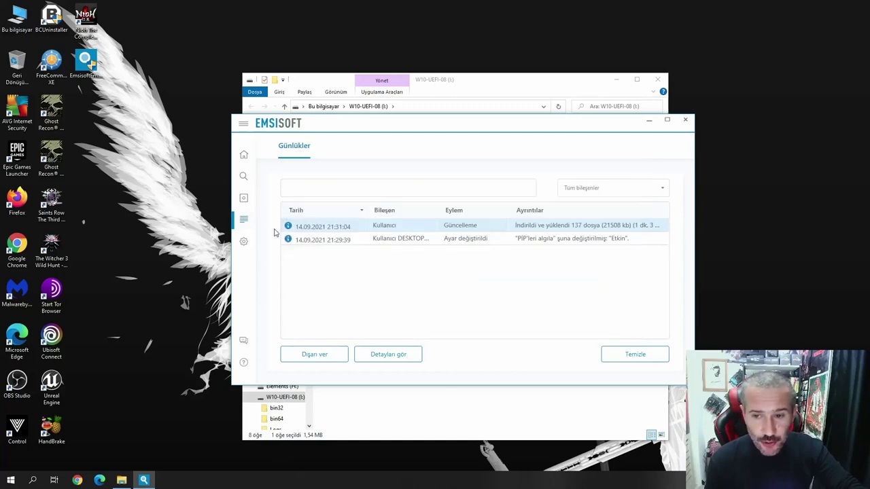
# - Examine the HARİÇLER and Gelişmiş settings, including the interface language choices, and view the Müşteri Desteği page
pyautogui.click(244, 241)
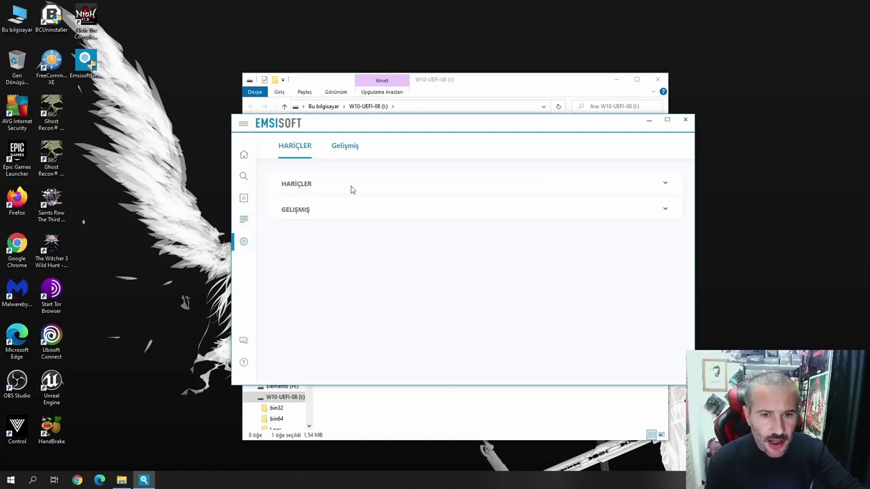
pyautogui.click(398, 186)
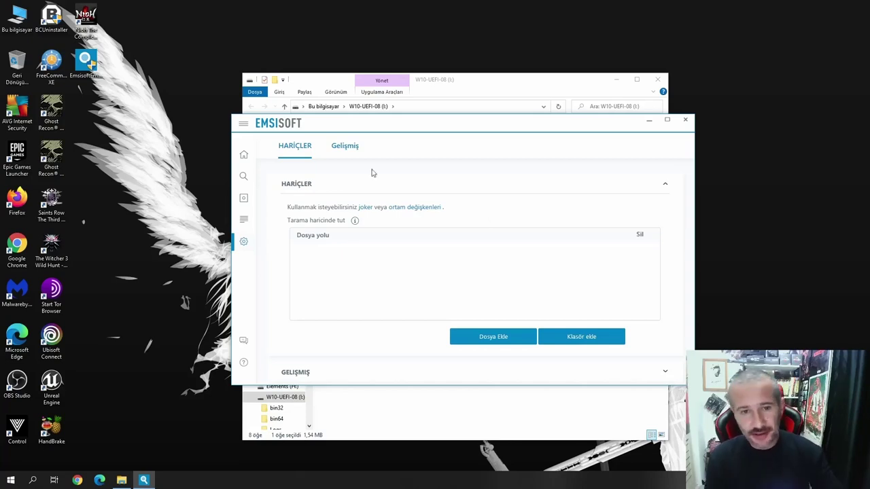
pyautogui.click(343, 149)
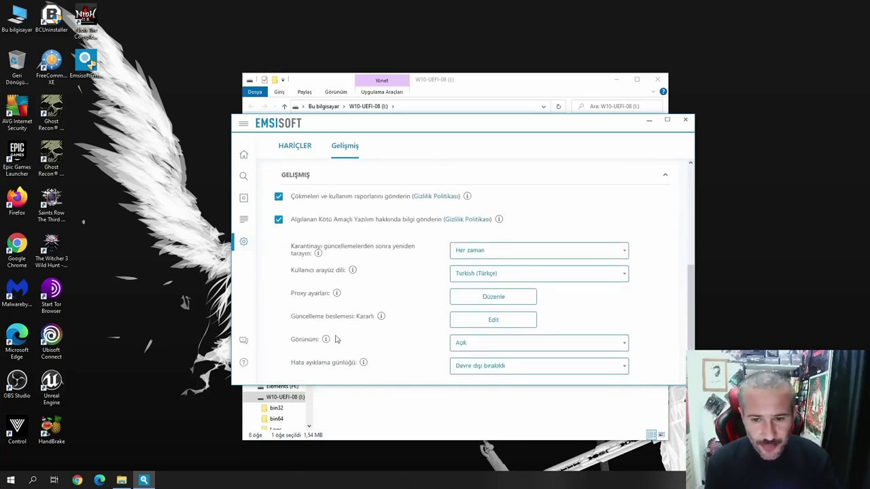
pyautogui.click(607, 278)
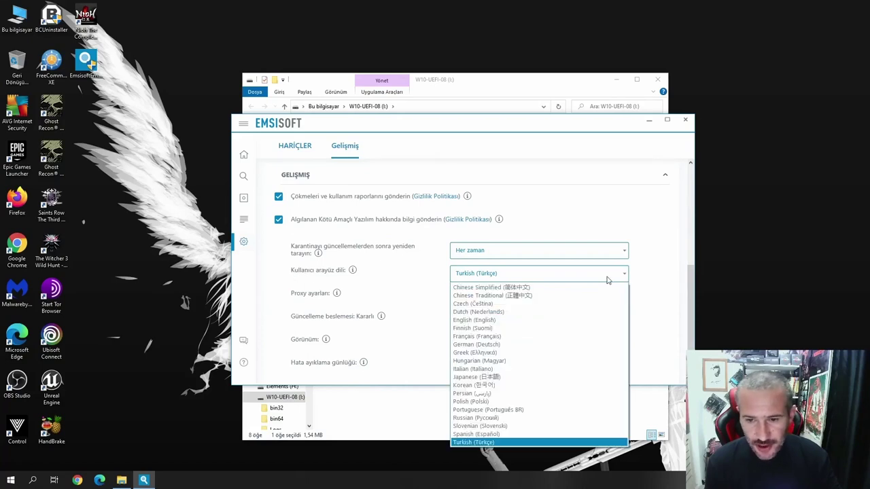
pyautogui.click(601, 279)
pyautogui.scroll(2, 598, 302)
pyautogui.scroll(-2, 586, 320)
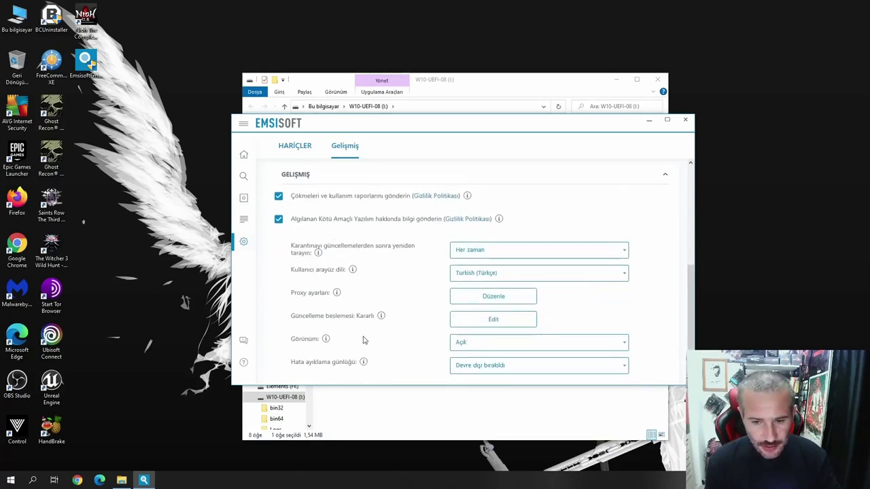
pyautogui.scroll(1, 365, 336)
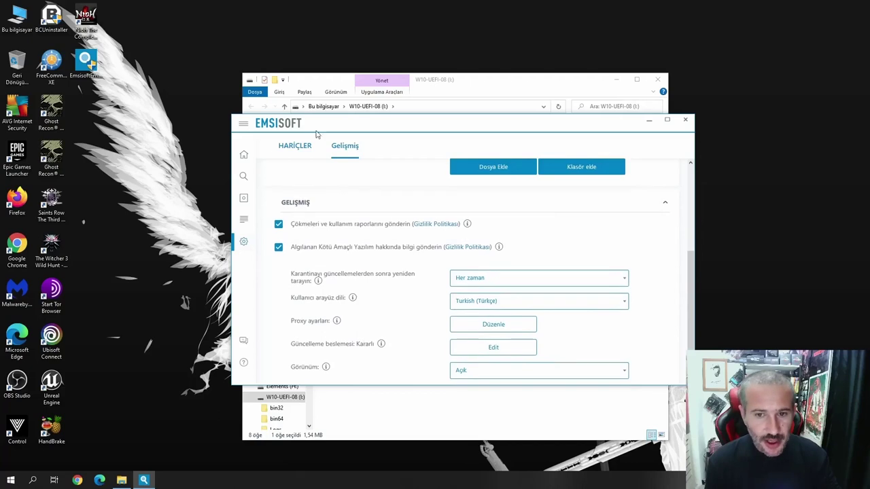
pyautogui.click(244, 342)
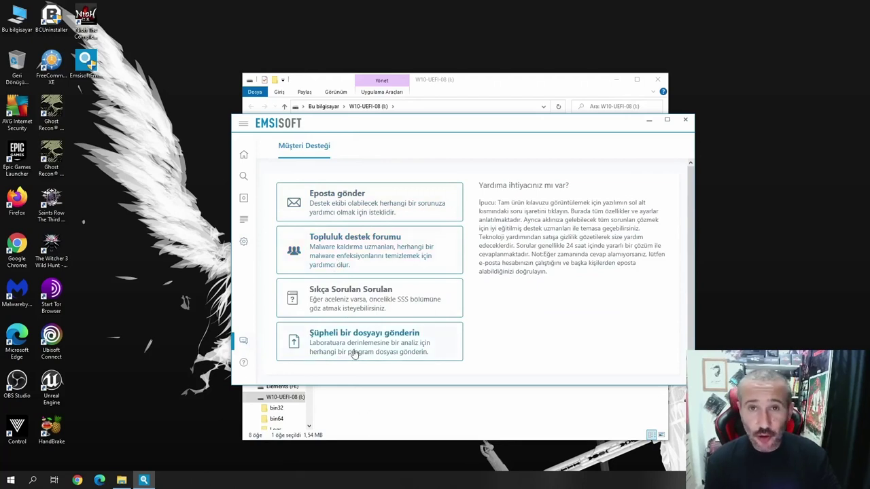
# - Review the drive paths and options of the custom scan, and start the scan
pyautogui.click(242, 176)
pyautogui.click(318, 251)
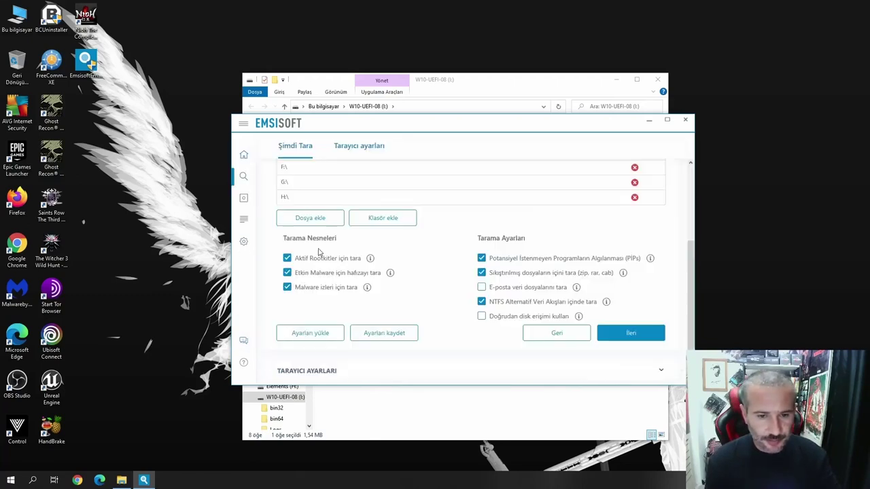
pyautogui.scroll(1, 403, 281)
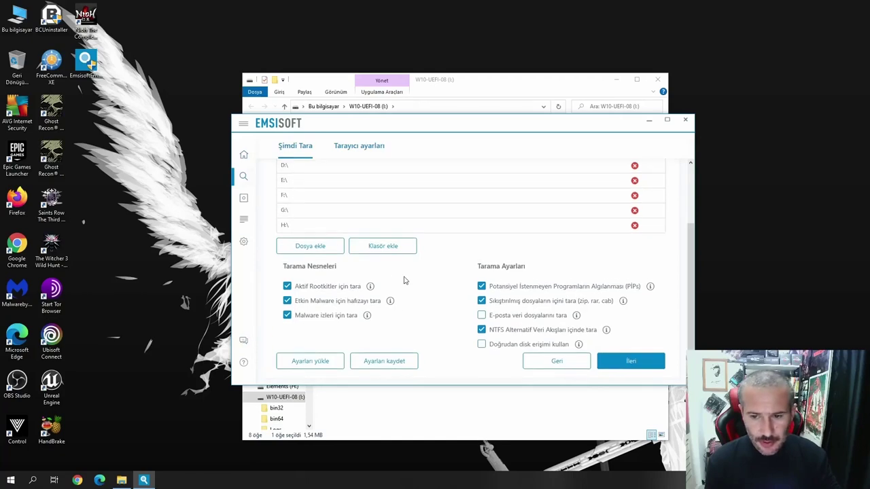
pyautogui.scroll(3, 404, 281)
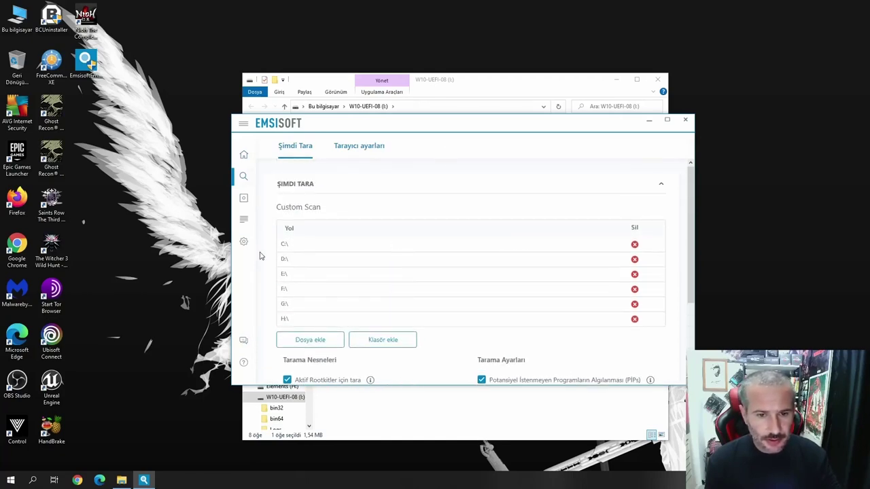
pyautogui.click(244, 155)
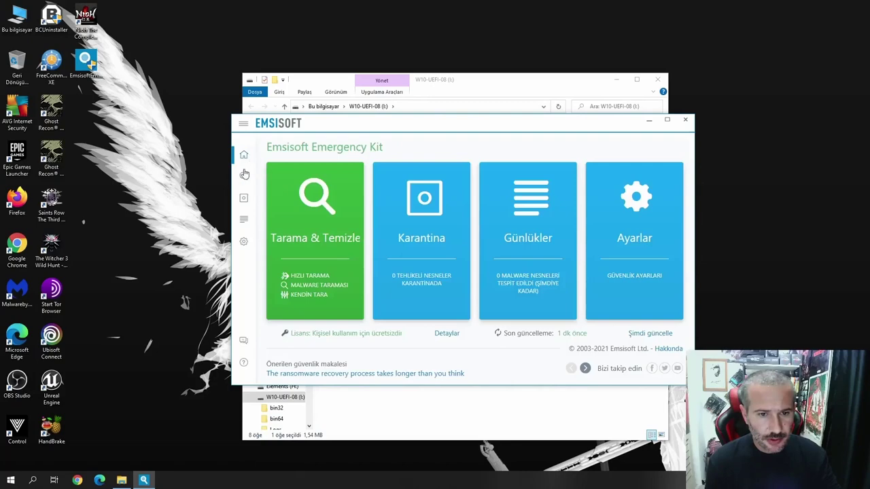
pyautogui.click(244, 174)
pyautogui.scroll(-5, 584, 360)
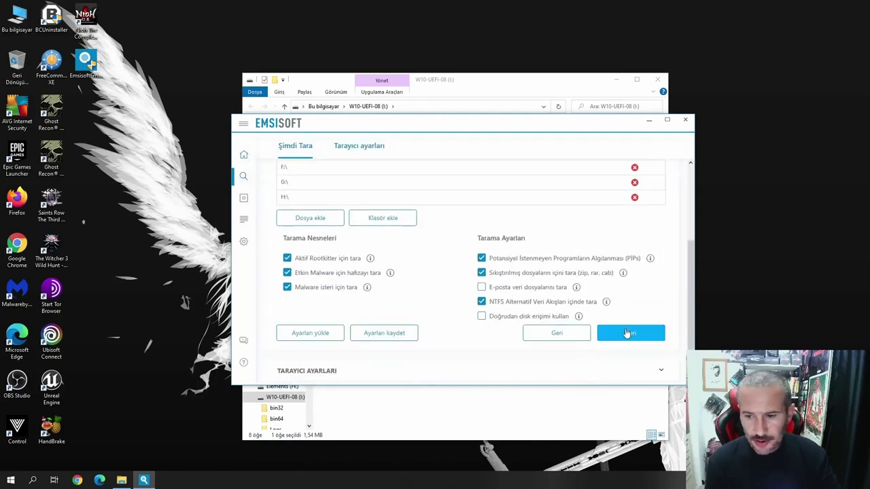
pyautogui.click(625, 333)
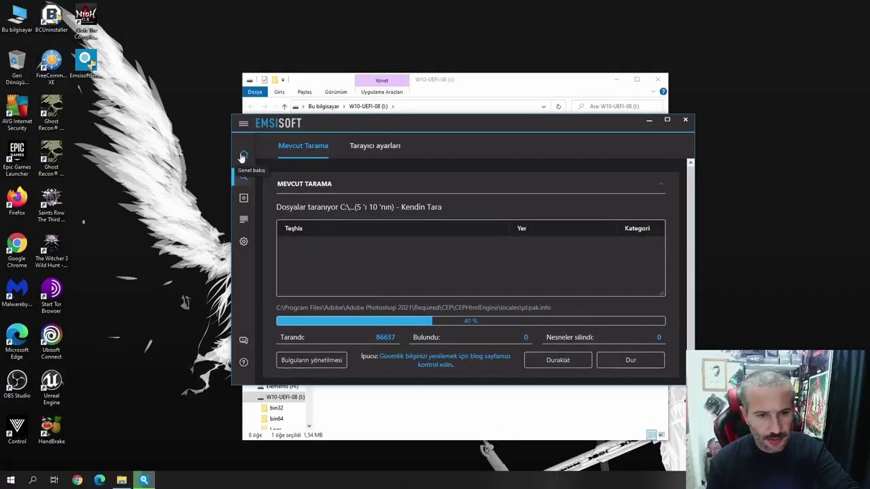
# - Open the recommended security article "Ransomware statistics for 2021: Q2 report" from the overview page, read its opening and minimize the browser
pyautogui.click(243, 156)
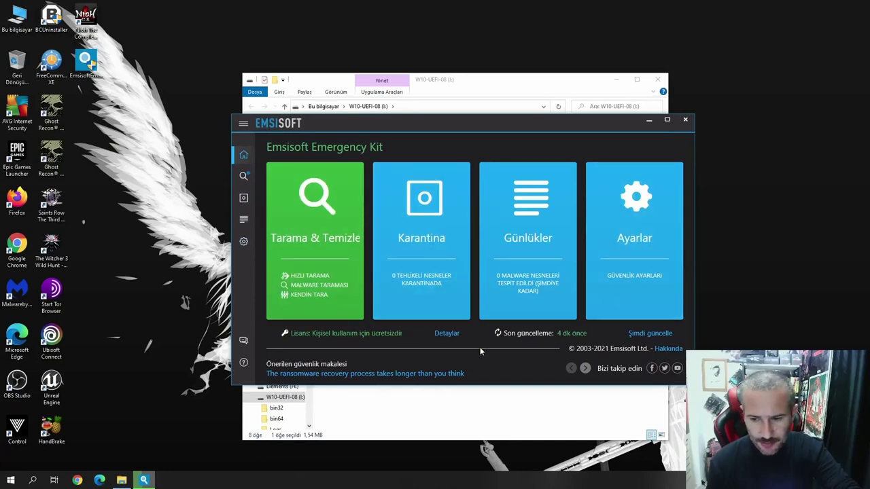
pyautogui.click(586, 369)
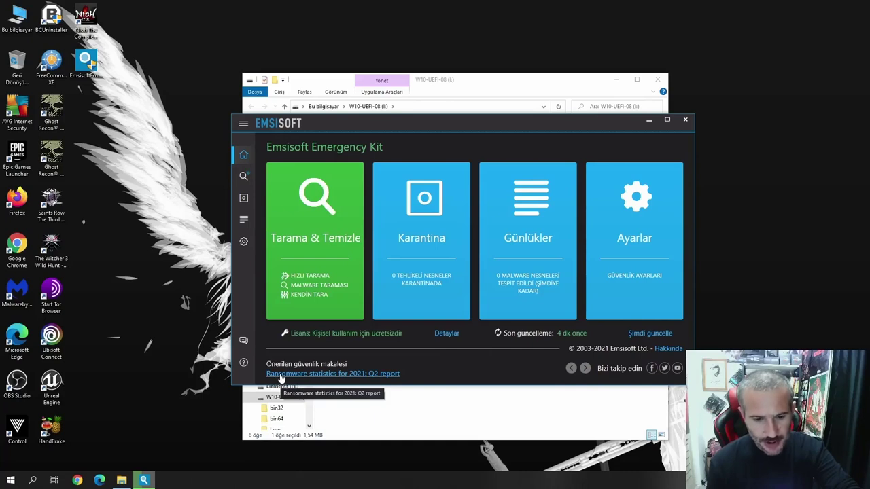
pyautogui.click(333, 380)
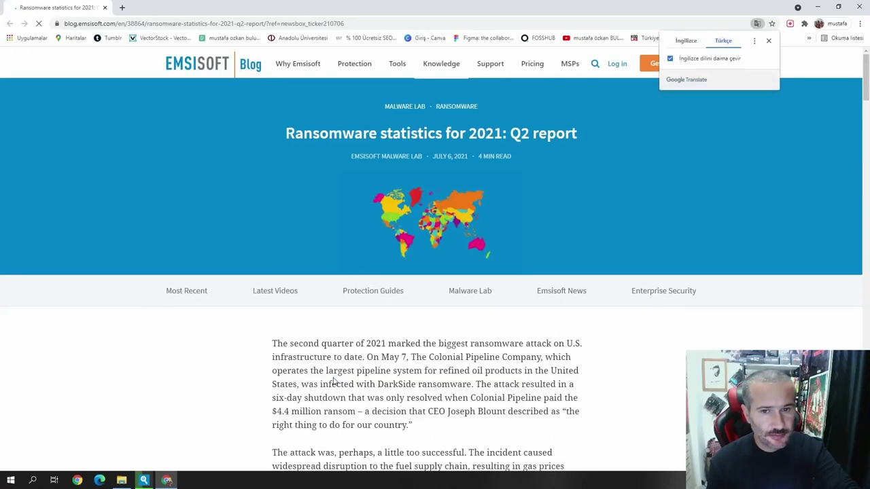
pyautogui.scroll(-3, 710, 188)
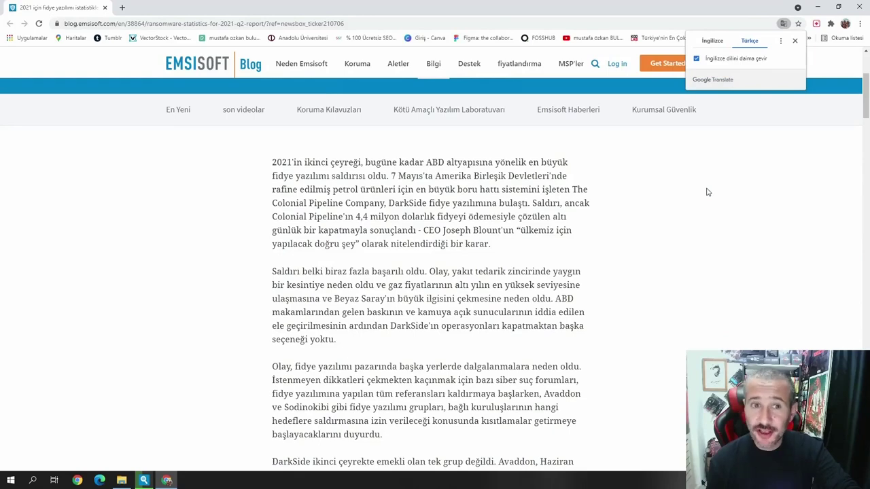
pyautogui.click(817, 7)
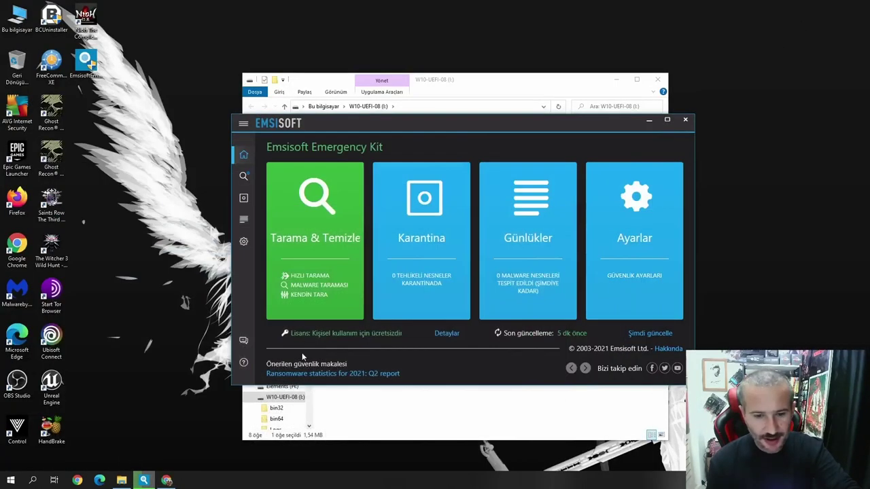
# - Revisit the ransomware statistics article, close the browser and view the progress of the running custom scan
pyautogui.click(282, 375)
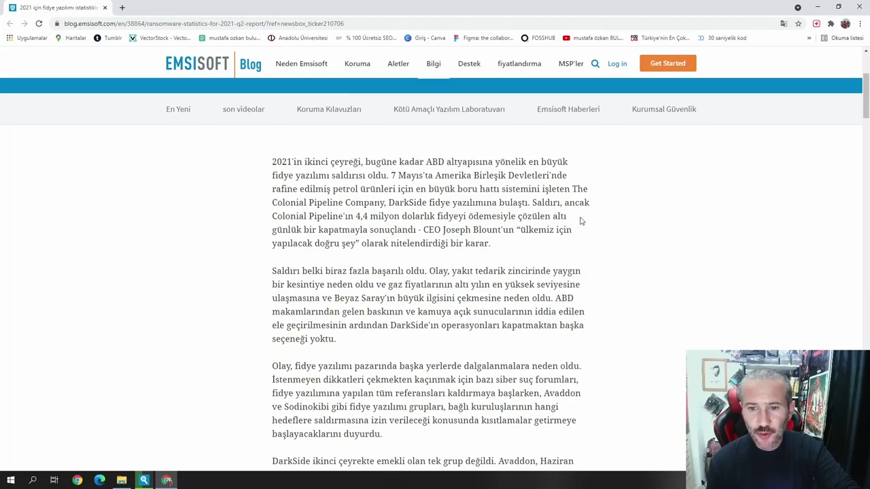
pyautogui.scroll(-4, 578, 222)
pyautogui.scroll(4, 578, 224)
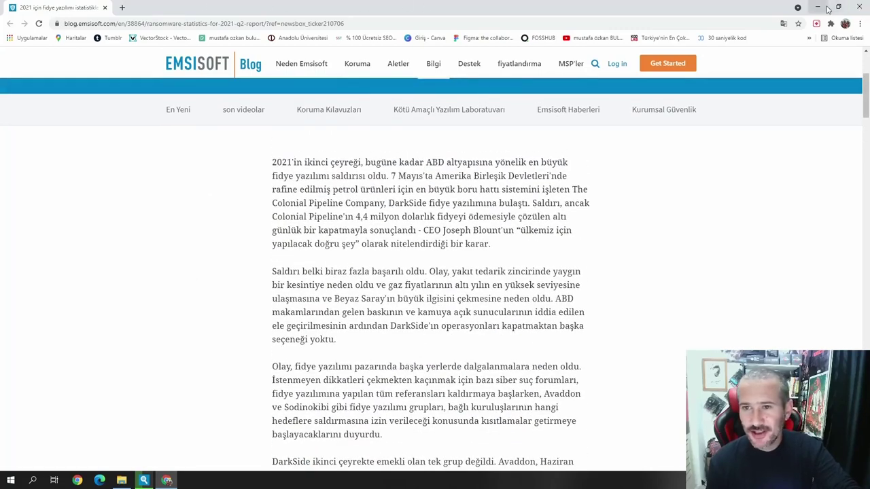
pyautogui.click(854, 7)
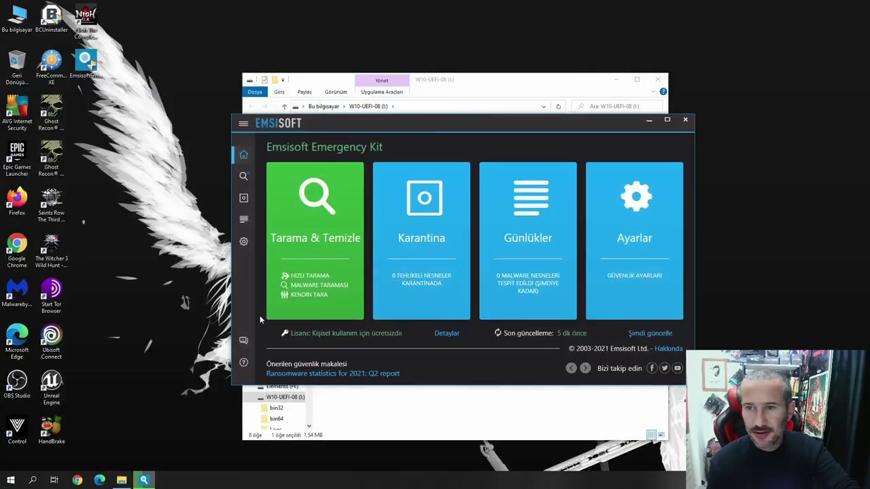
pyautogui.click(314, 241)
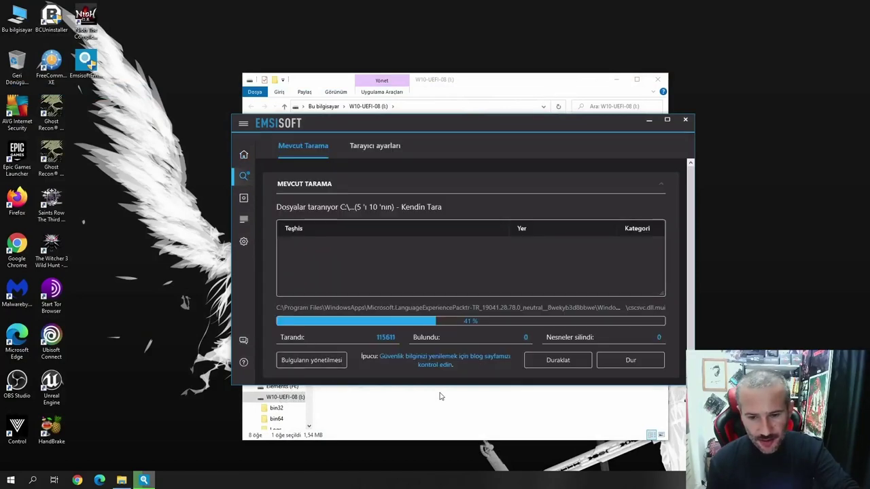